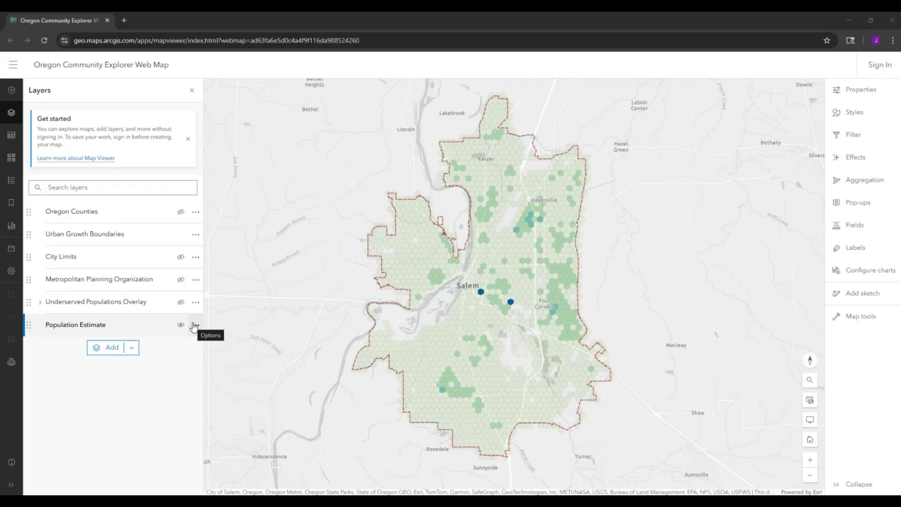
# Rename the Population Estimate layer to "Number of People with a Disability".
pyautogui.click(194, 326)
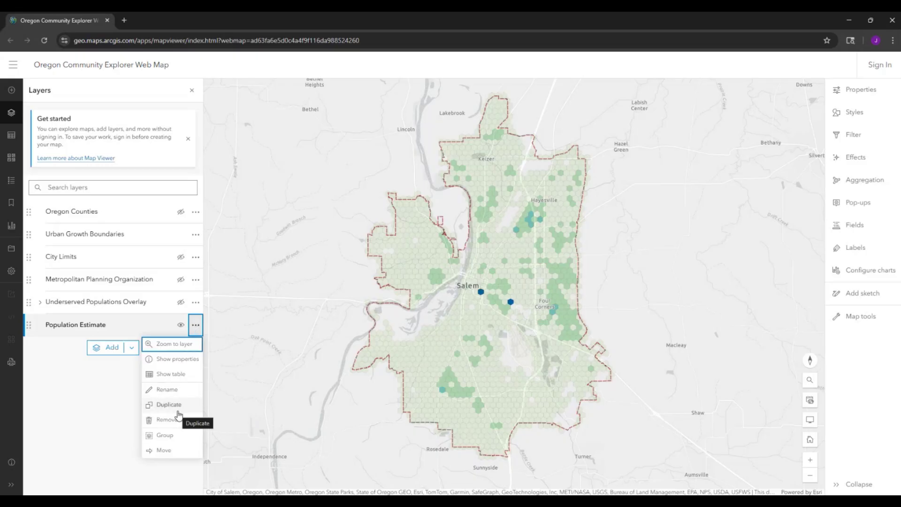
pyautogui.click(176, 389)
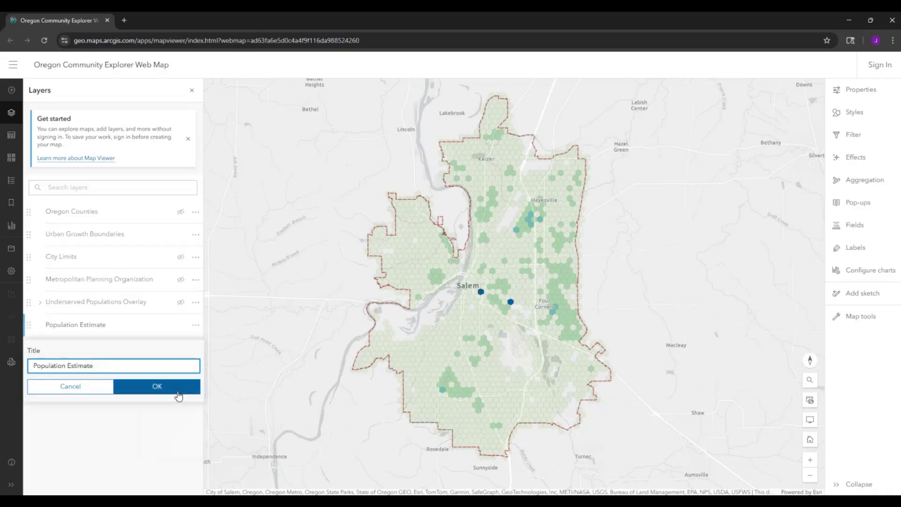
pyautogui.press('BackSpace')
pyautogui.press('BackSpace')
pyautogui.press('BackSpace')
pyautogui.press('BackSpace')
pyautogui.press('BackSpace')
pyautogui.press('BackSpace')
pyautogui.press('BackSpace')
pyautogui.press('BackSpace')
pyautogui.press('BackSpace')
pyautogui.press('BackSpace')
pyautogui.press('BackSpace')
pyautogui.press('BackSpace')
pyautogui.press('BackSpace')
pyautogui.press('BackSpace')
pyautogui.press('BackSpace')
pyautogui.press('BackSpace')
pyautogui.press('BackSpace')
pyautogui.press('BackSpace')
pyautogui.press('BackSpace')
pyautogui.write('Number of People with a Disability')
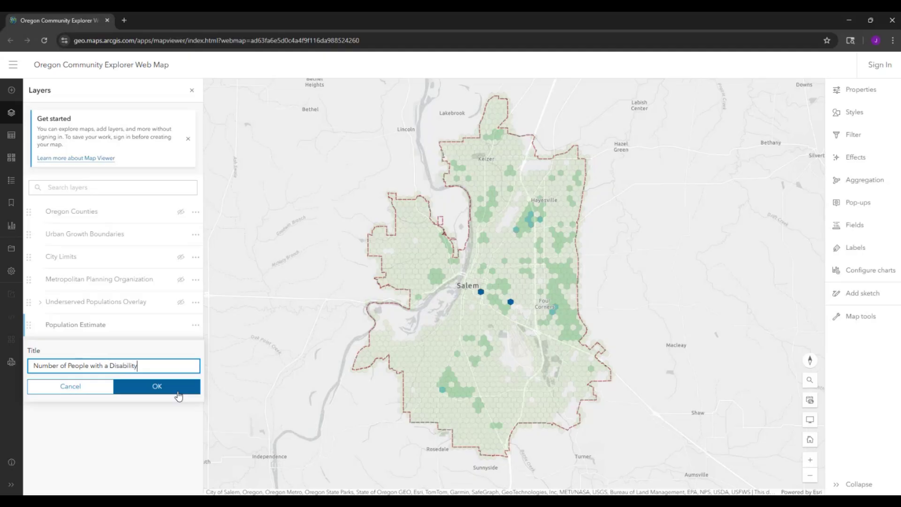
pyautogui.click(175, 392)
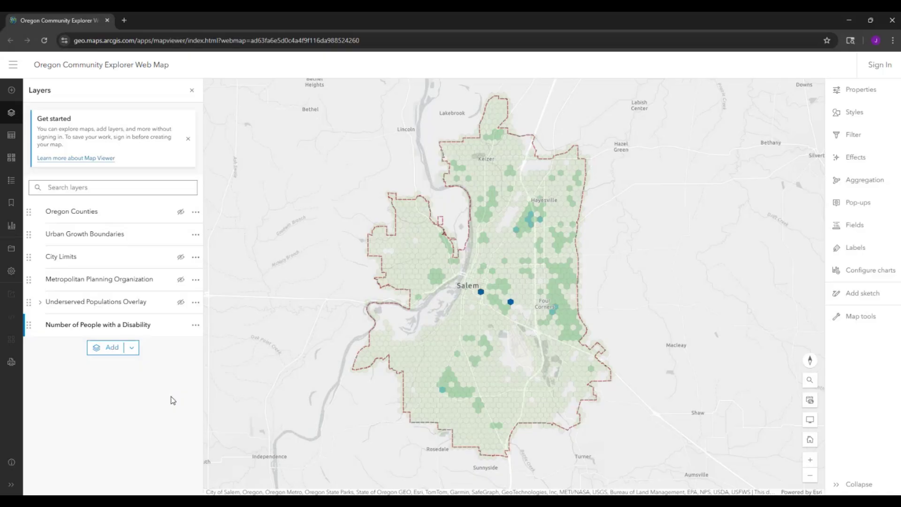
# Start a print layout of the map and title it "People with a Disability in the Salem-Keizer UGB".
pyautogui.click(11, 362)
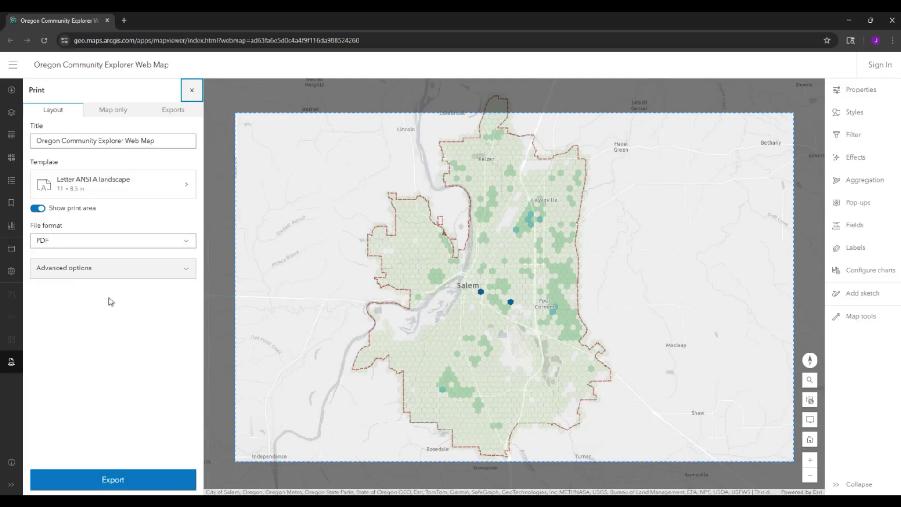
pyautogui.click(169, 139)
pyautogui.tripleClick(169, 140)
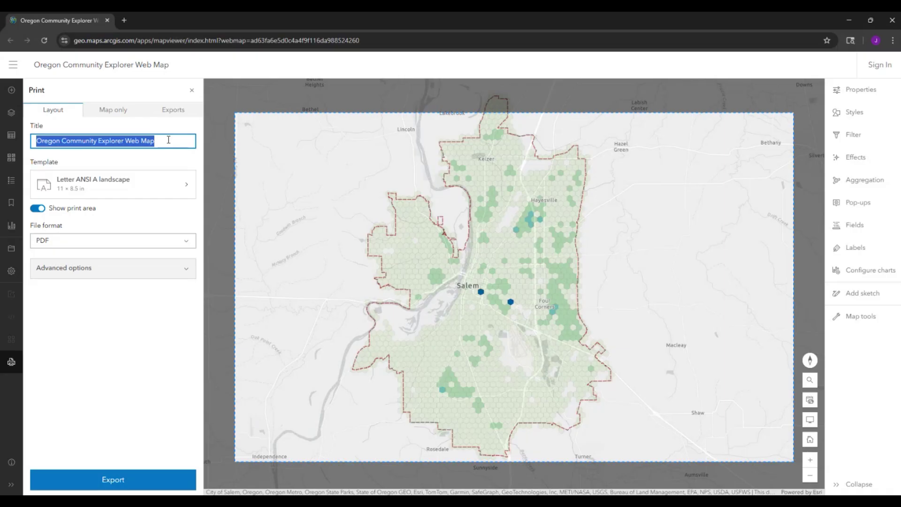
pyautogui.write('People wit')
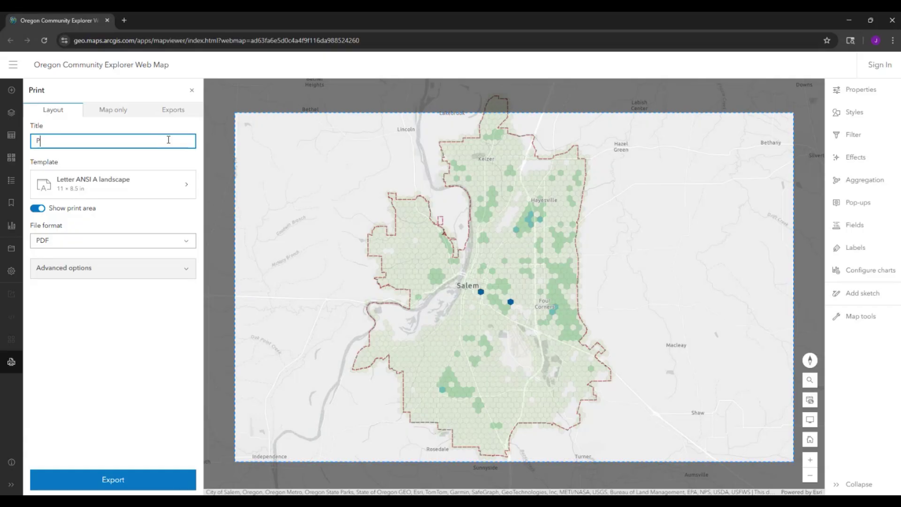
pyautogui.write('h')
pyautogui.write('a Disability in the Salem-Keizer UGB')
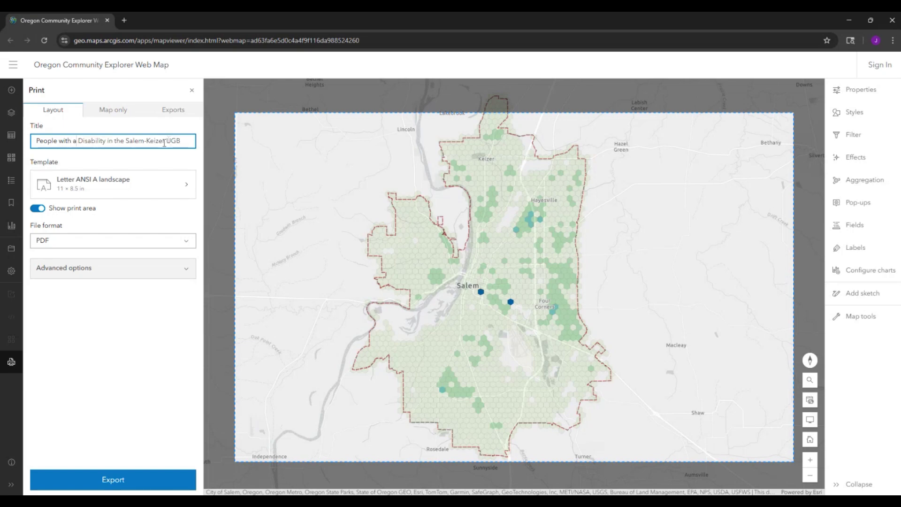
# Set the print layout's template to Letter ANSI A portrait, 8.5 × 11 in.
pyautogui.click(168, 179)
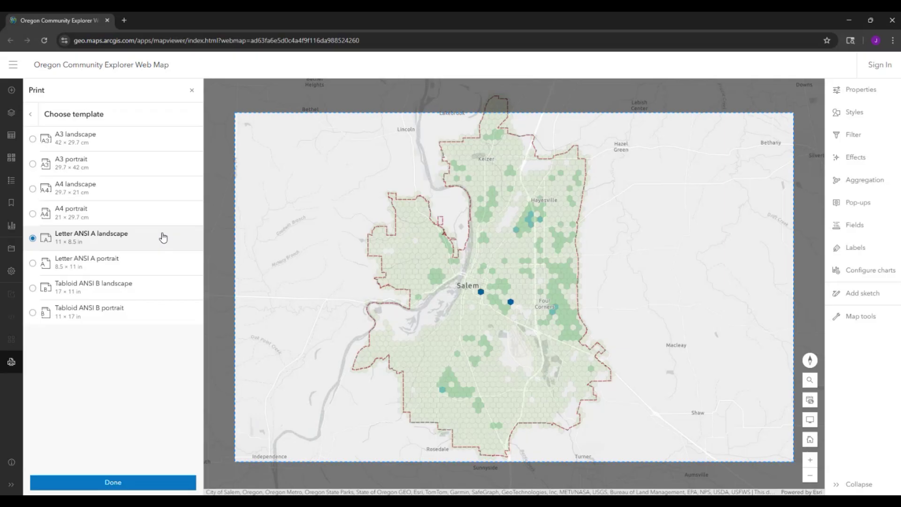
pyautogui.click(157, 262)
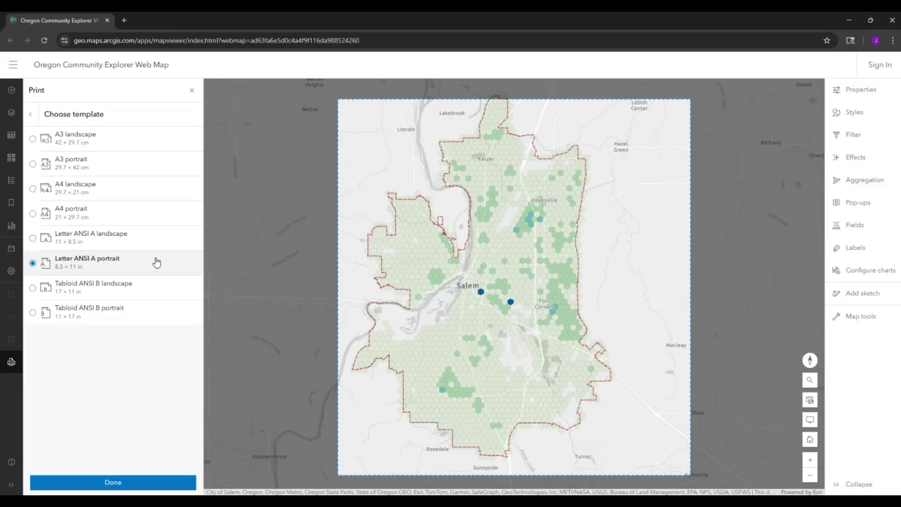
pyautogui.click(122, 481)
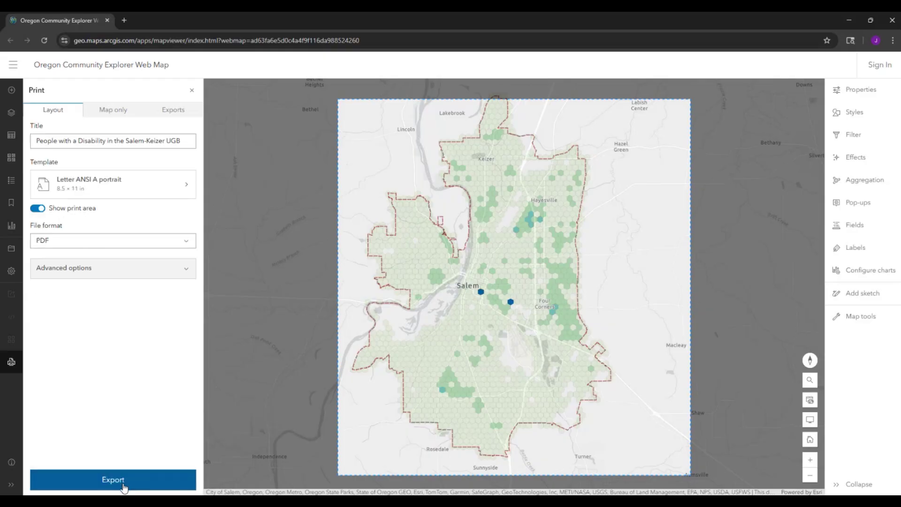
# Compare the map with the print area display hidden and shown, leaving it shown.
pyautogui.click(40, 208)
pyautogui.click(40, 210)
pyautogui.click(40, 212)
pyautogui.click(41, 212)
# Reposition the map so the whole Salem-Keizer boundary fits inside the print area, and set the export file format to JPG.
pyautogui.click(459, 231)
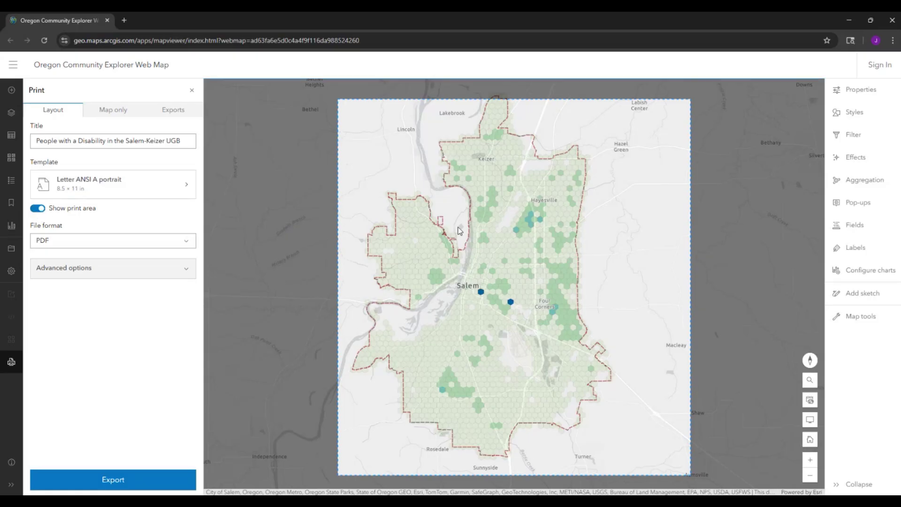
pyautogui.moveTo(459, 231); pyautogui.dragTo(481, 240)
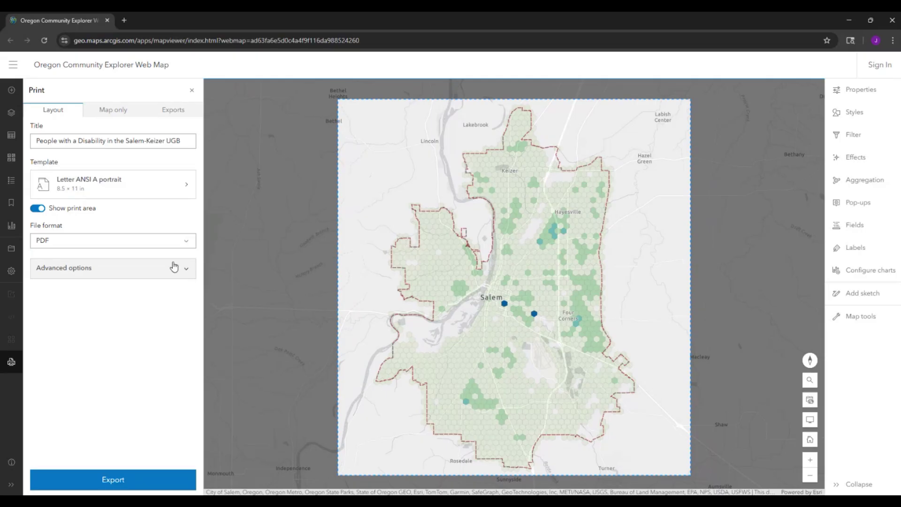
pyautogui.click(152, 243)
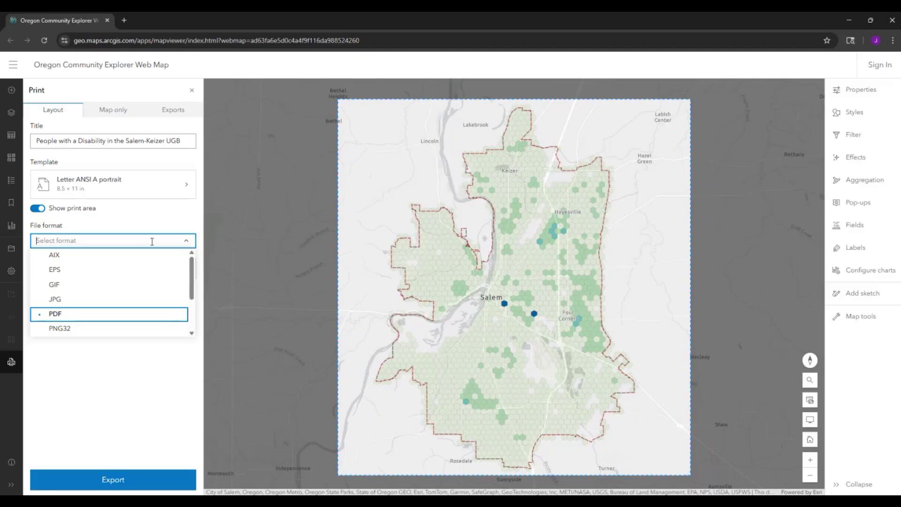
pyautogui.click(134, 299)
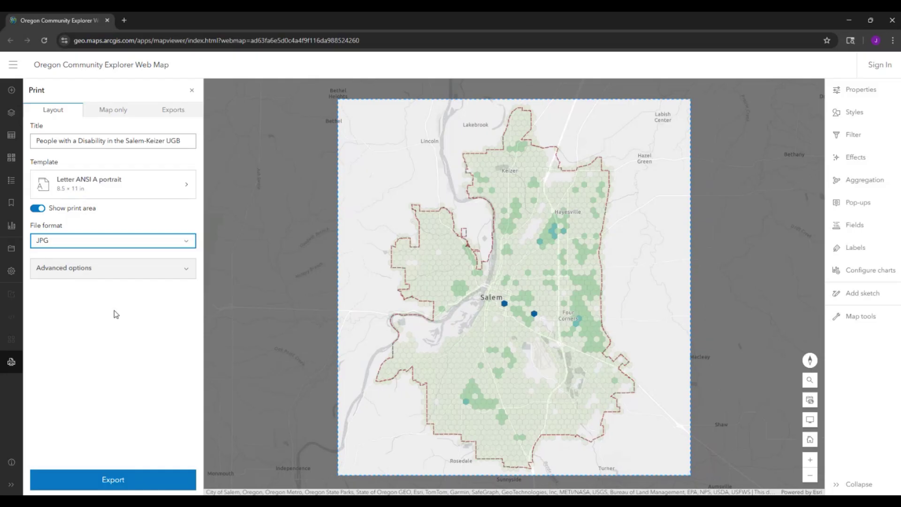
# Enable a fixed scale in the print layout's advanced options and set it to 150000.
pyautogui.click(121, 281)
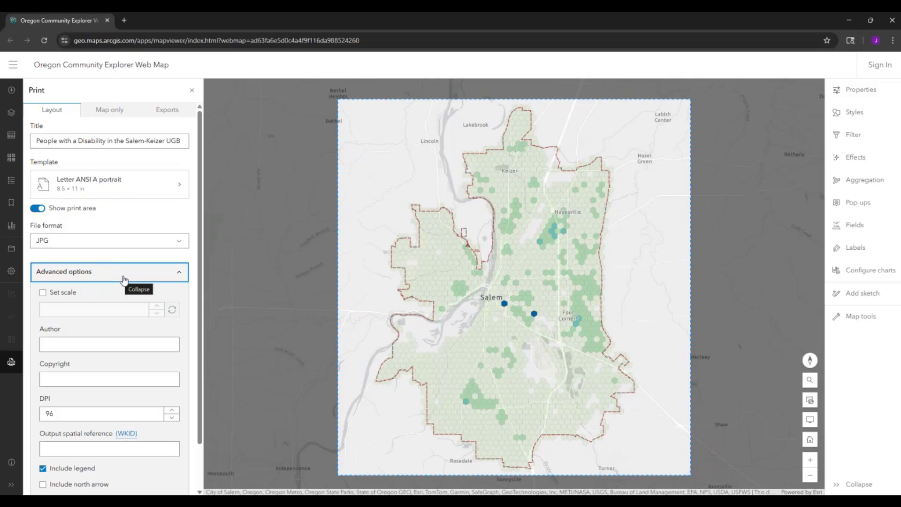
pyautogui.click(42, 293)
pyautogui.click(42, 294)
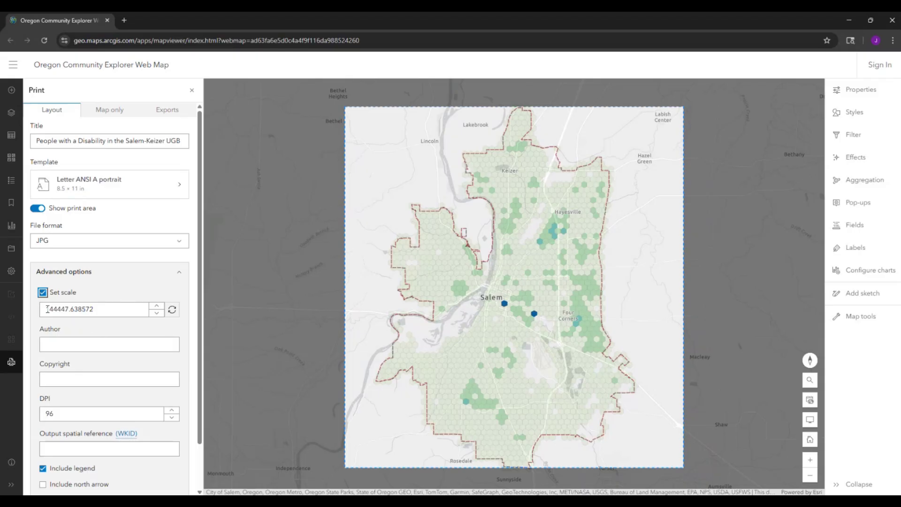
pyautogui.moveTo(47, 308); pyautogui.dragTo(112, 309)
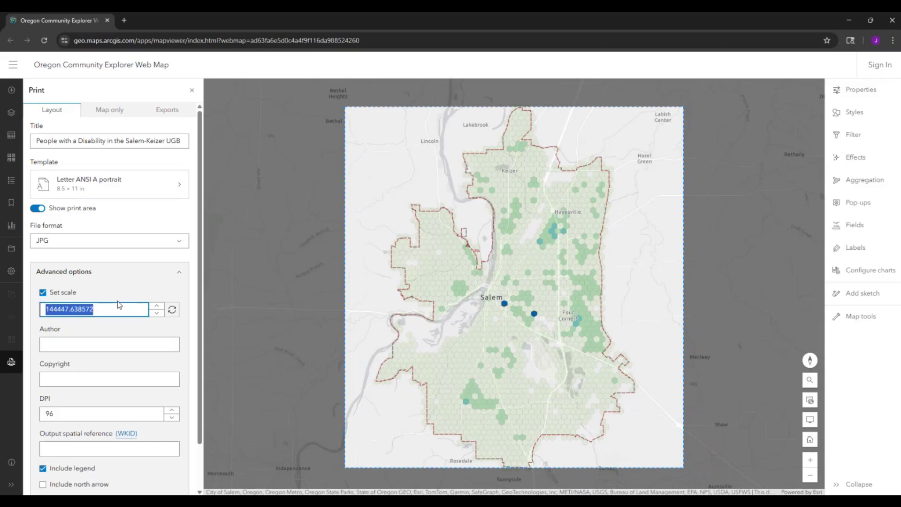
pyautogui.write('150000')
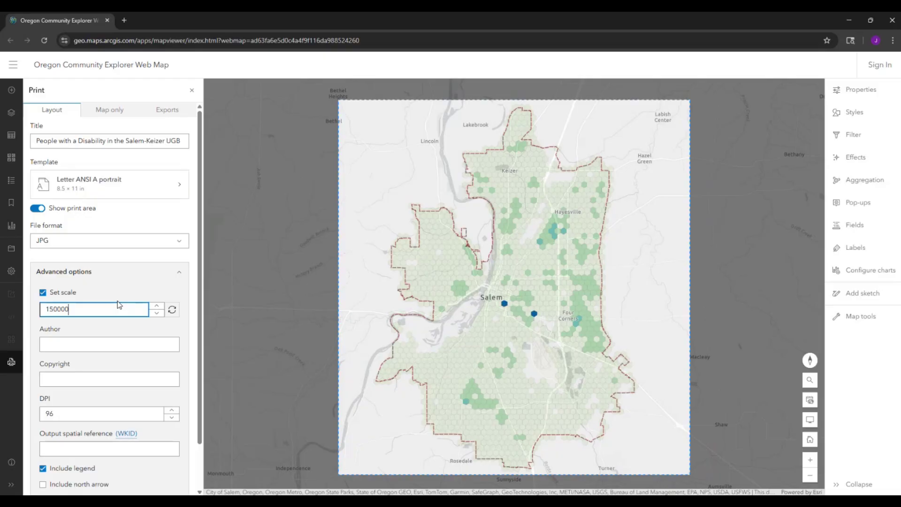
# Enter "Department of Land Conservation and Development" as the layout's author and "oregon.gov/lcd" as its copyright.
pyautogui.click(126, 338)
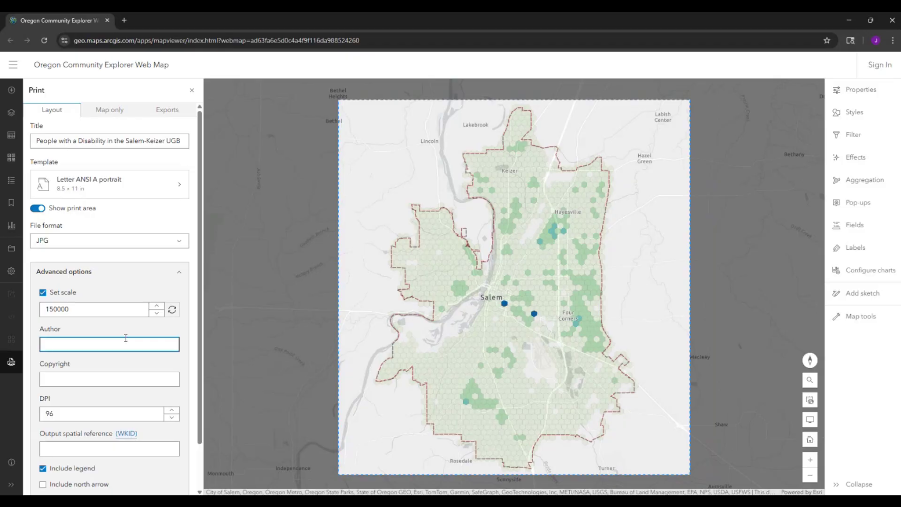
pyautogui.write('Department of Land Conservation and Development')
pyautogui.click(117, 377)
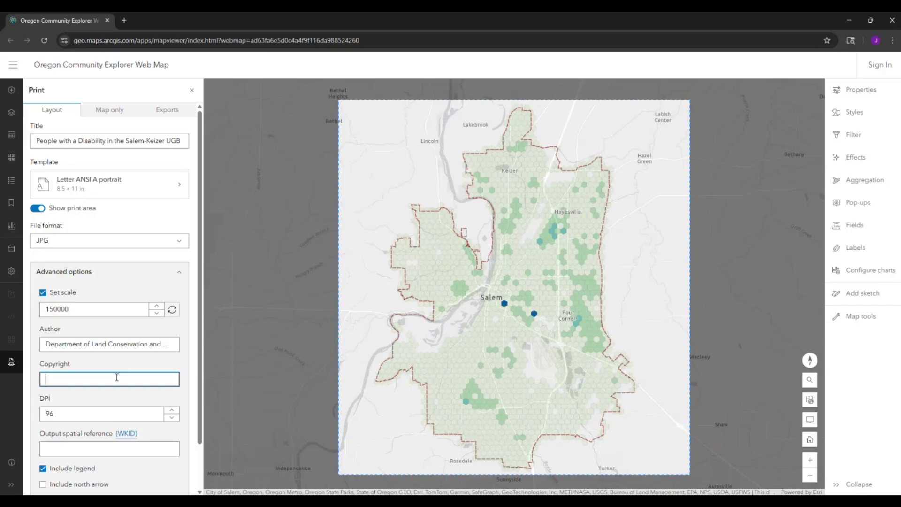
pyautogui.write('oregon.gov/lcd')
# Set the layout's resolution to 150 DPI and include a north arrow, leaving the output spatial reference blank.
pyautogui.click(107, 413)
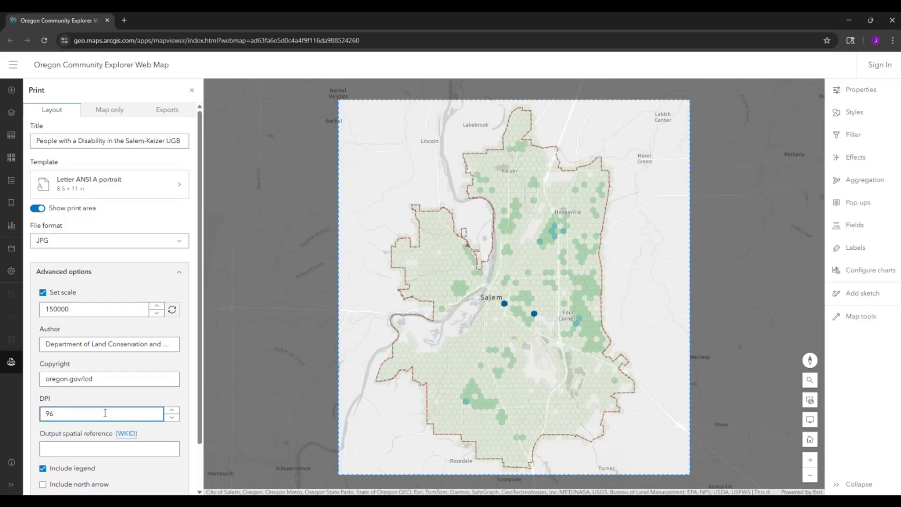
pyautogui.press('BackSpace')
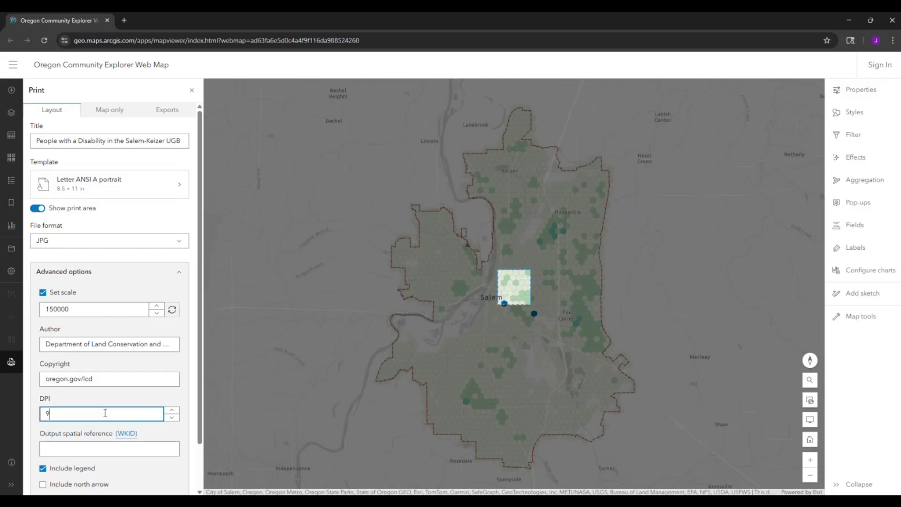
pyautogui.press('BackSpace')
pyautogui.write('150')
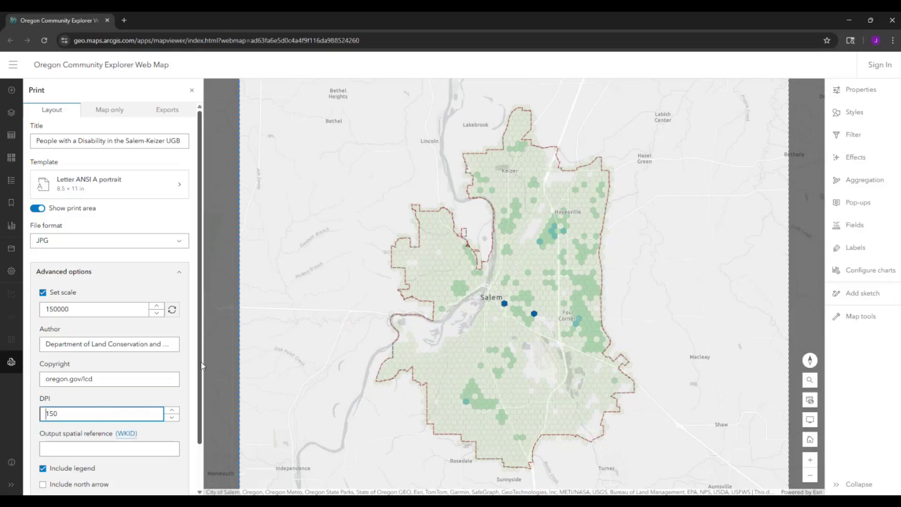
pyautogui.moveTo(202, 367); pyautogui.dragTo(201, 415)
pyautogui.click(122, 399)
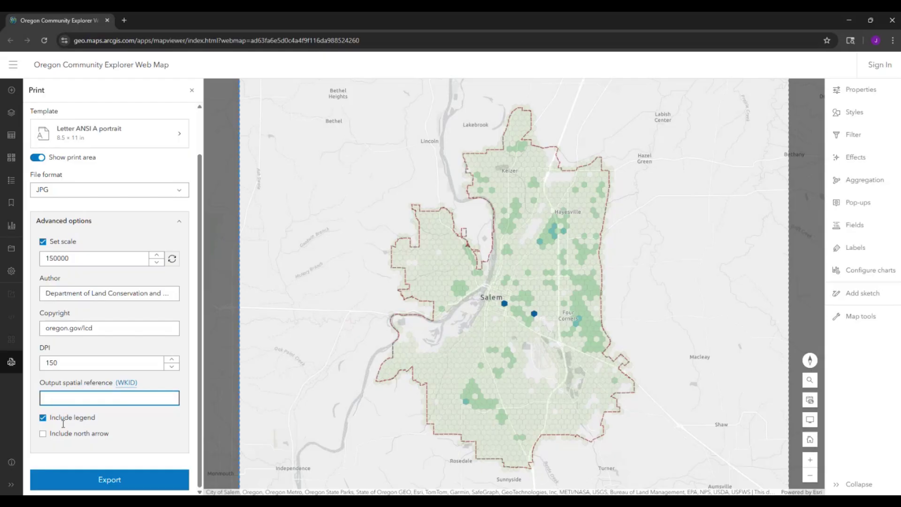
pyautogui.click(43, 433)
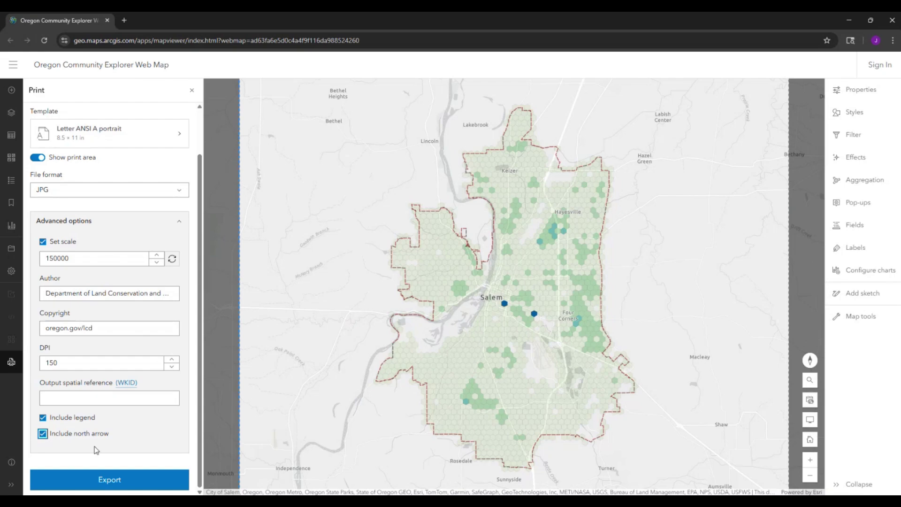
# Export the print layout and open the exported JPG of the Salem-Keizer map.
pyautogui.click(138, 477)
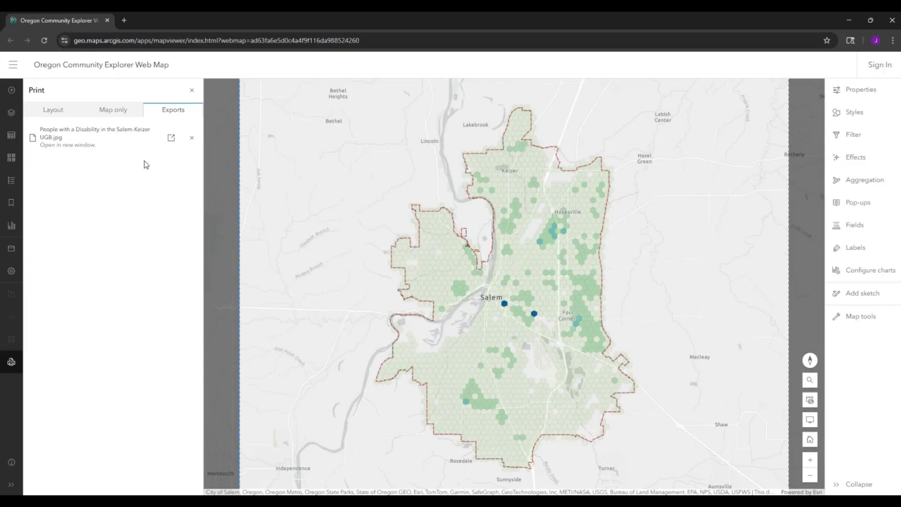
pyautogui.click(122, 149)
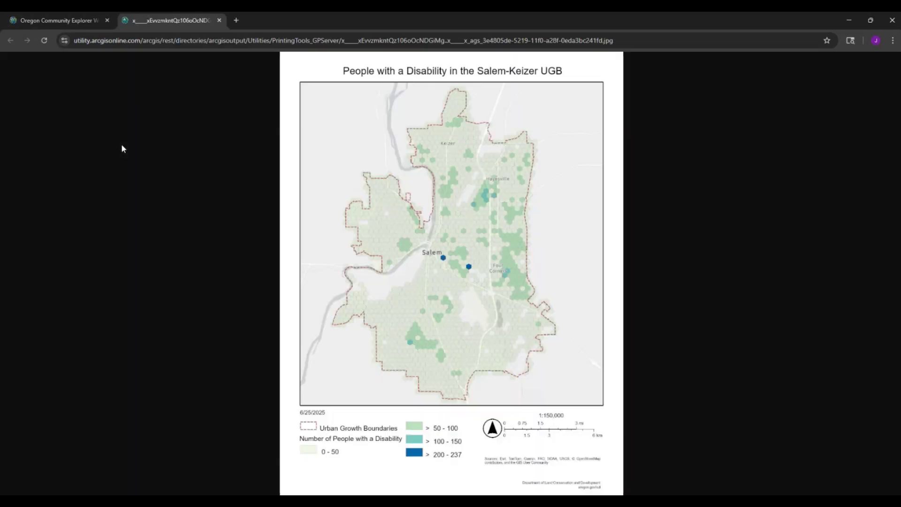